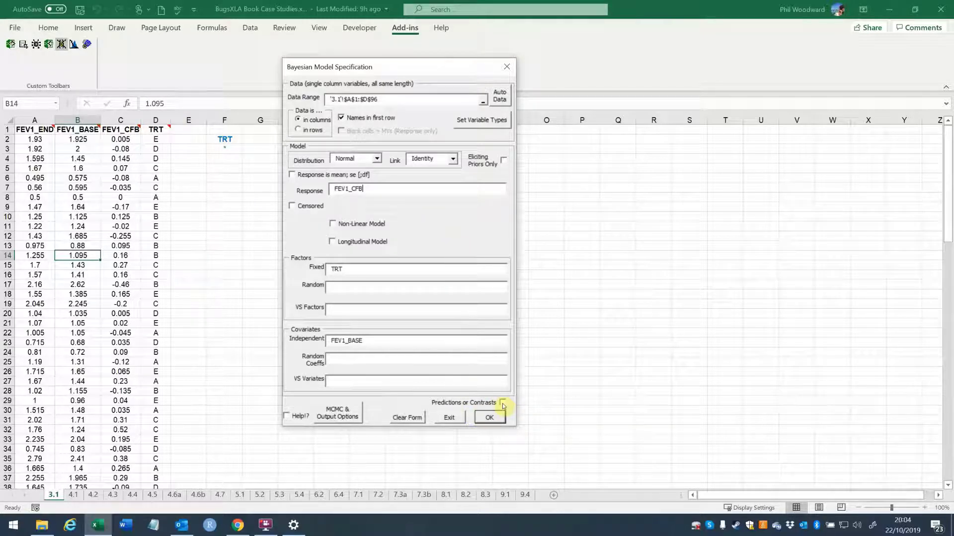
Step: Enable predictions or contrasts for the FEV1_CFB model and set the predictions range to F2:F3 on sheet 3.1
left_click(503, 403)
left_click(491, 418)
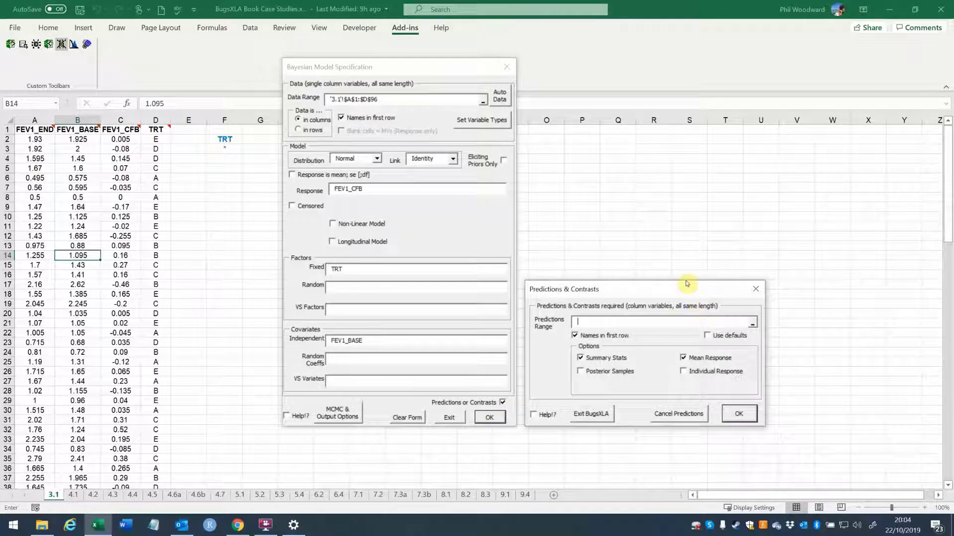
left_click_drag(688, 293, 190, 178)
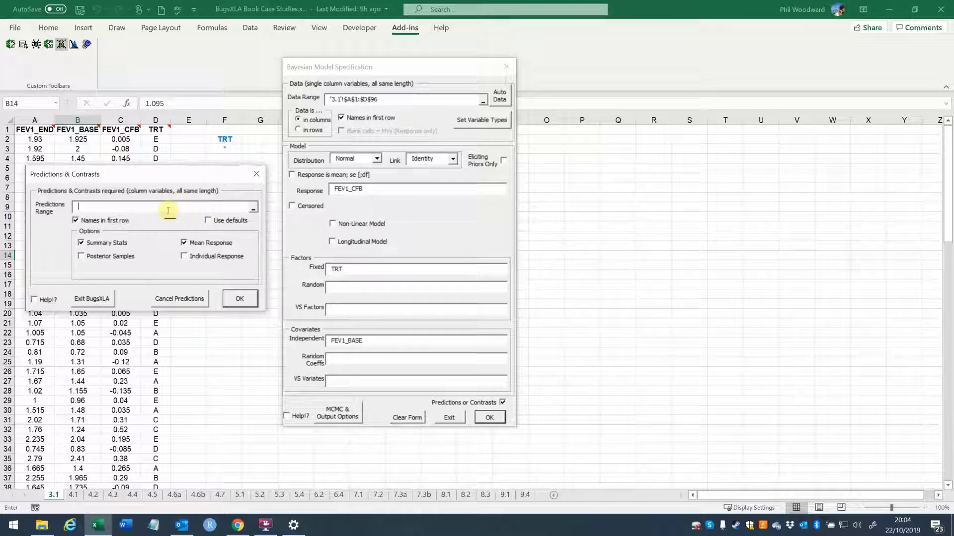
left_click(252, 211)
left_click_drag(224, 140, 224, 149)
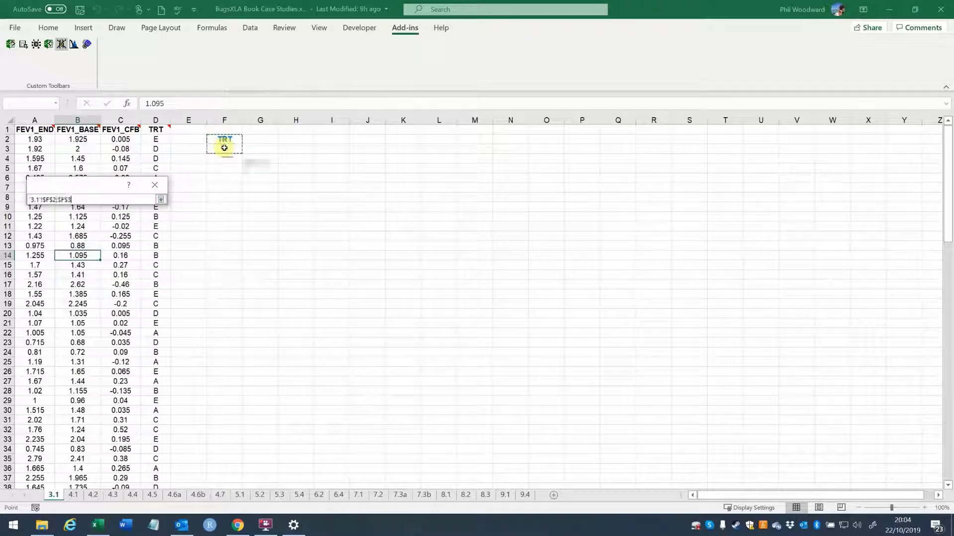
left_click(160, 199)
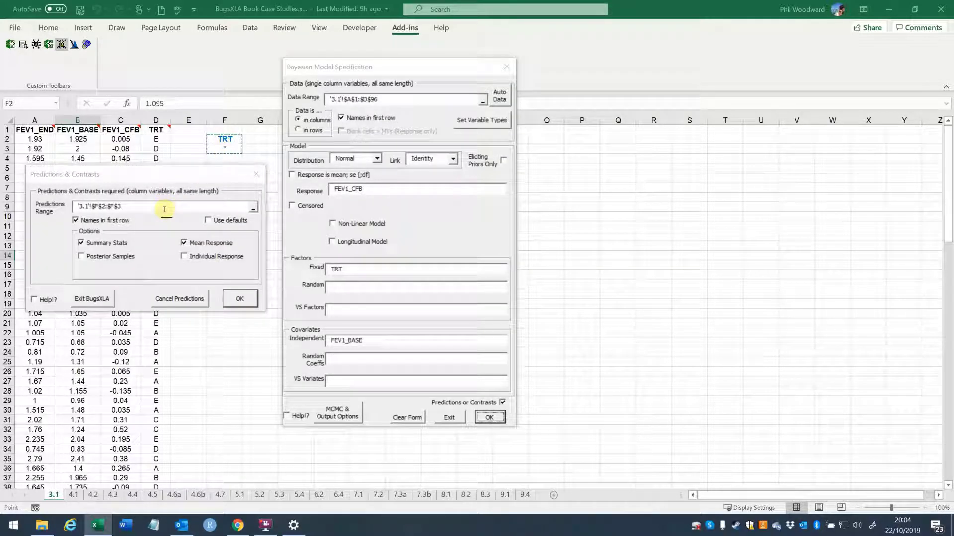
left_click(240, 299)
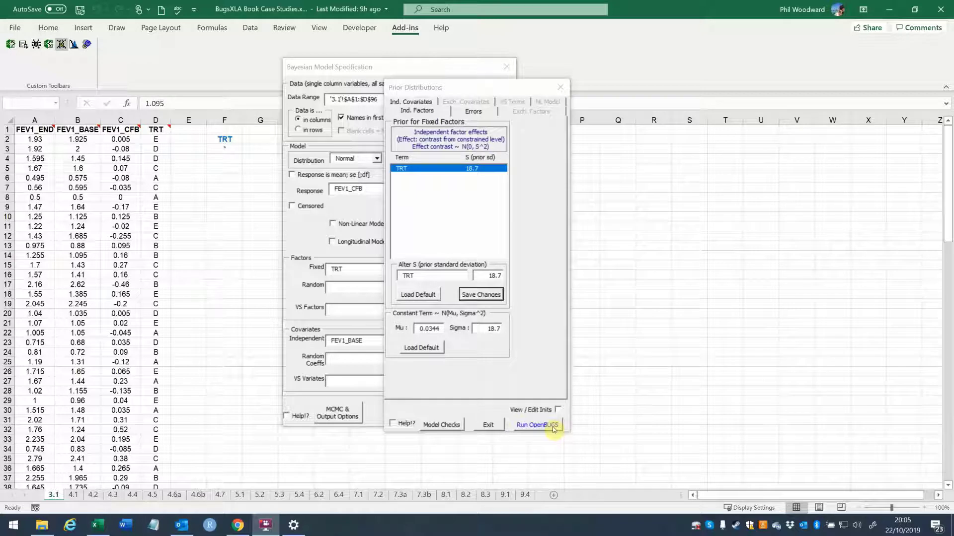
Step: Run the model in OpenBUGS with the default priors and import the results to sheet 3.1 Obgs
left_click(553, 426)
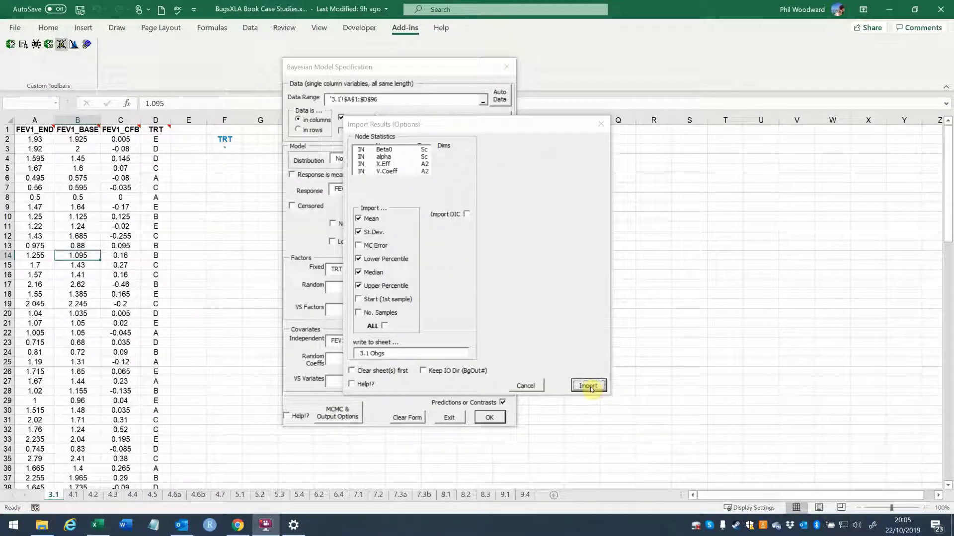
left_click(588, 386)
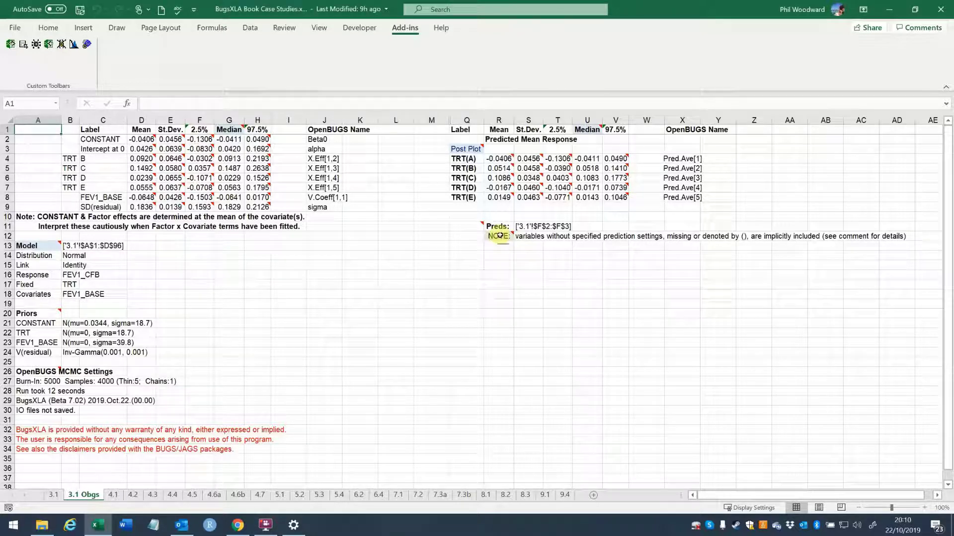
mouse_move(500, 236)
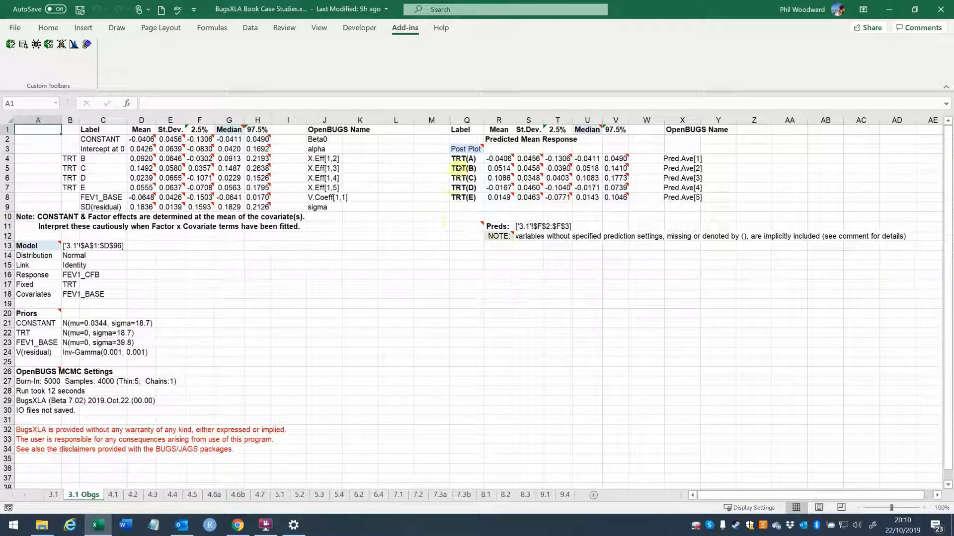
Step: Plot the posterior means of the predicted mean response for the TRT levels, with the graph shown at the bottom
mouse_move(465, 149)
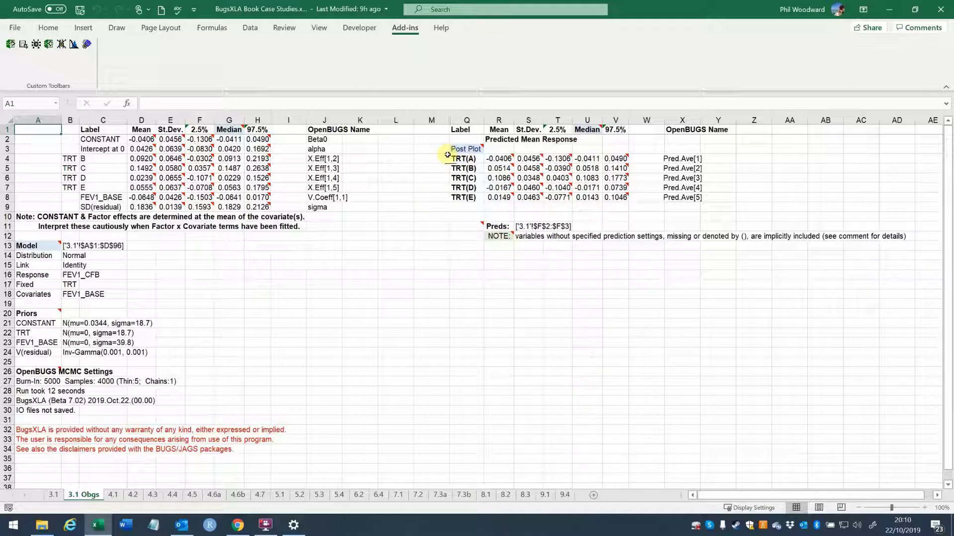
left_click(467, 148)
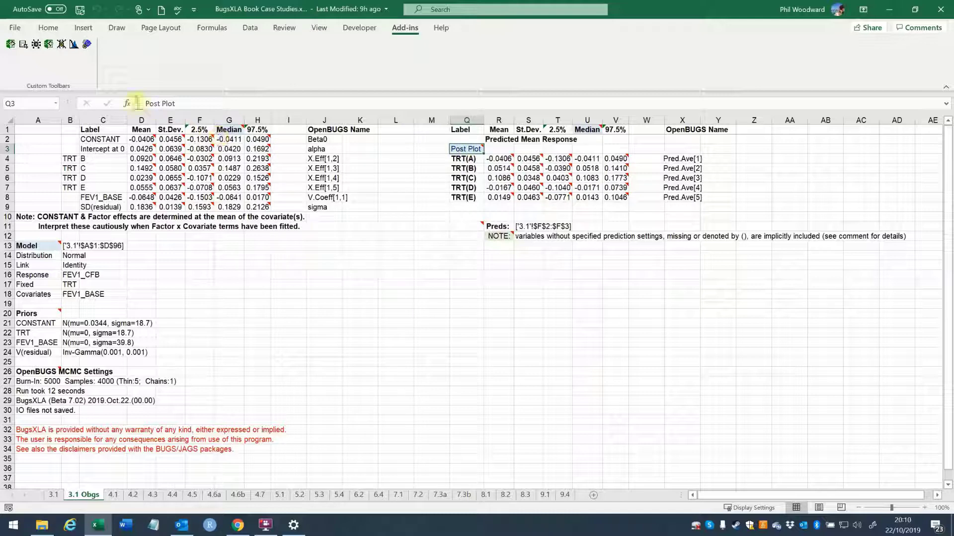
left_click(73, 45)
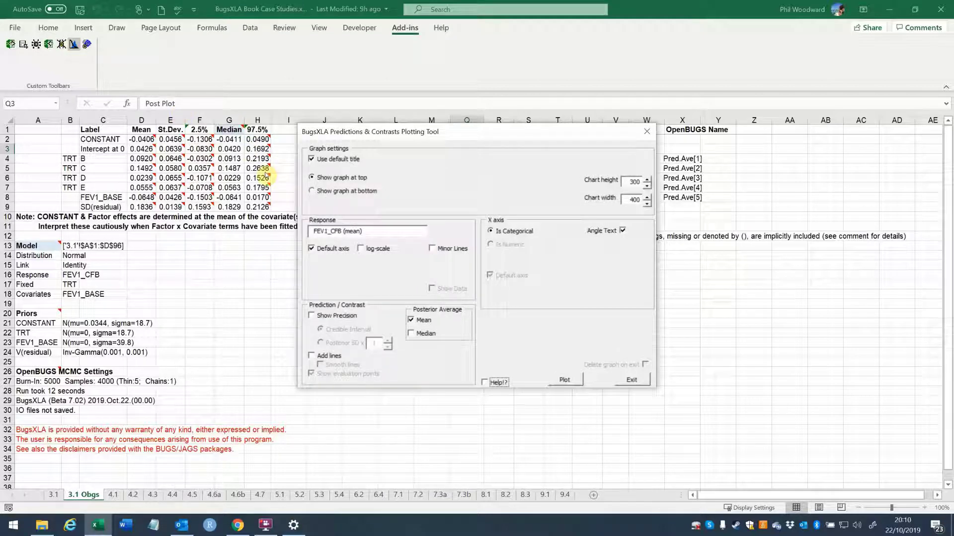
left_click_drag(566, 132, 340, 120)
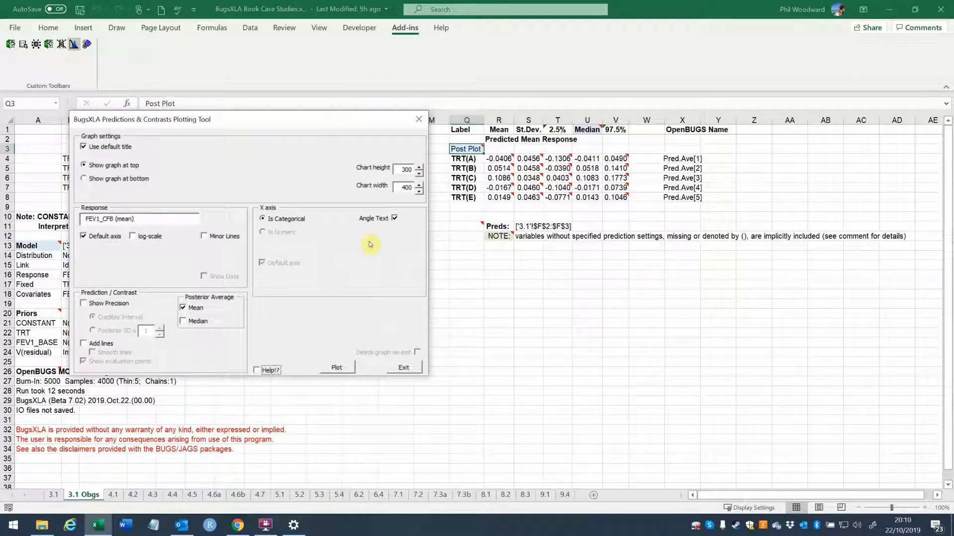
left_click(337, 367)
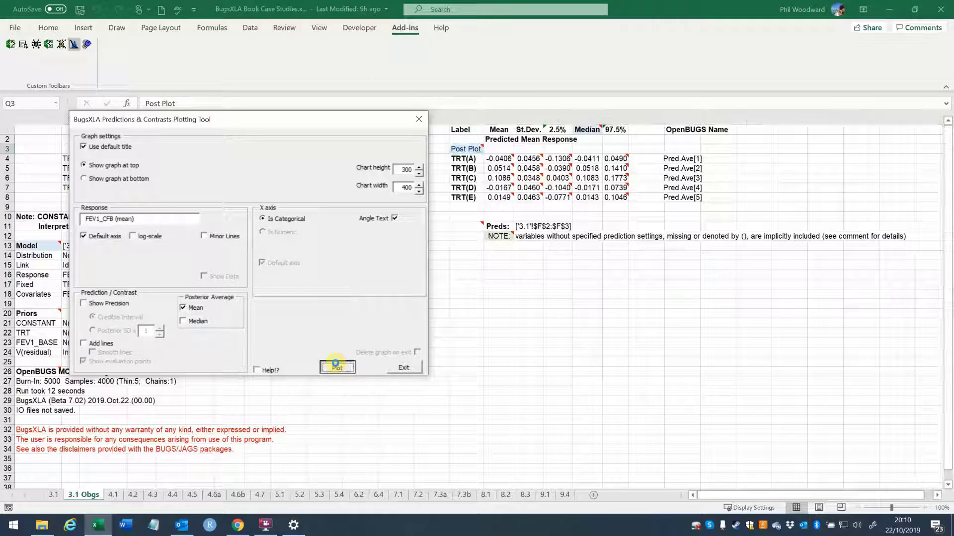
left_click(101, 181)
left_click(337, 368)
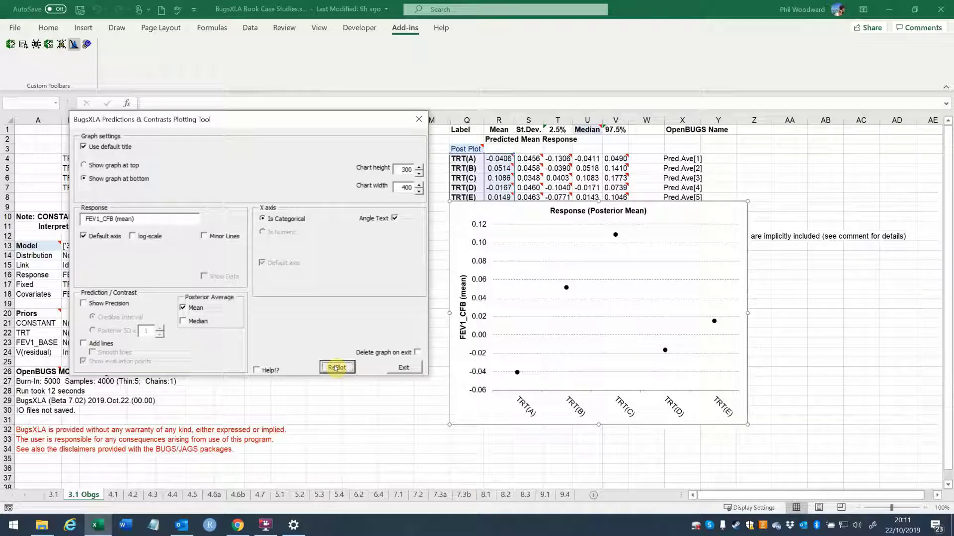
Step: Add credible intervals to the TRT prediction graph, replot it and close the plotting tool
left_click(83, 304)
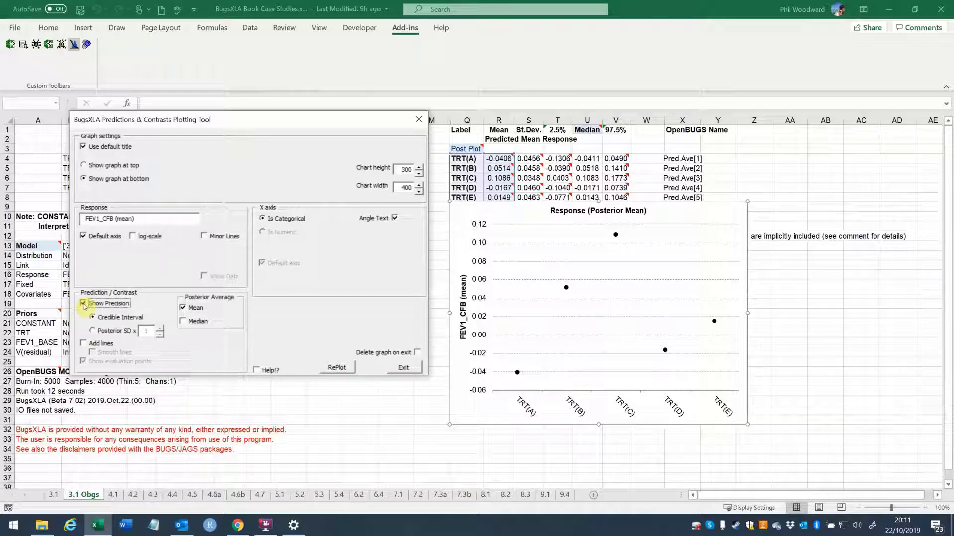
left_click(336, 368)
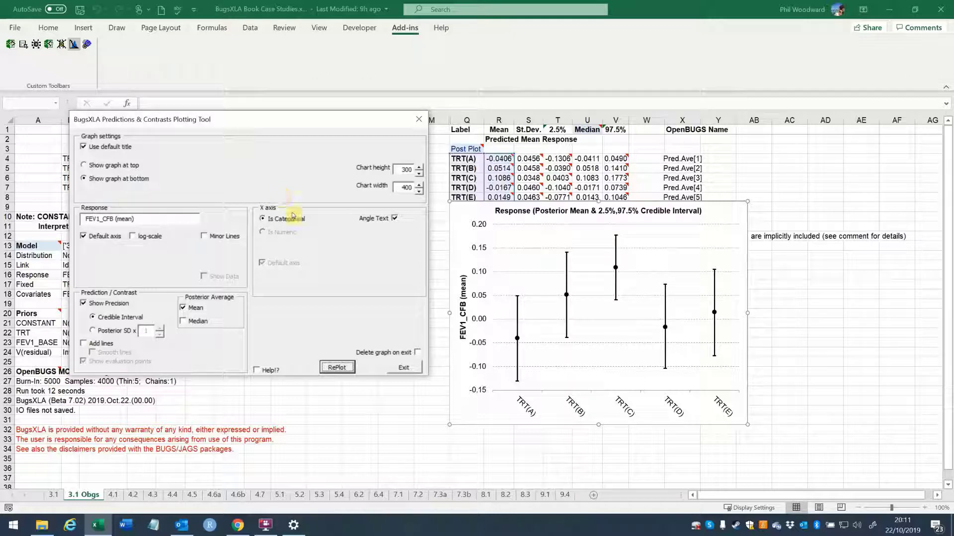
left_click(408, 368)
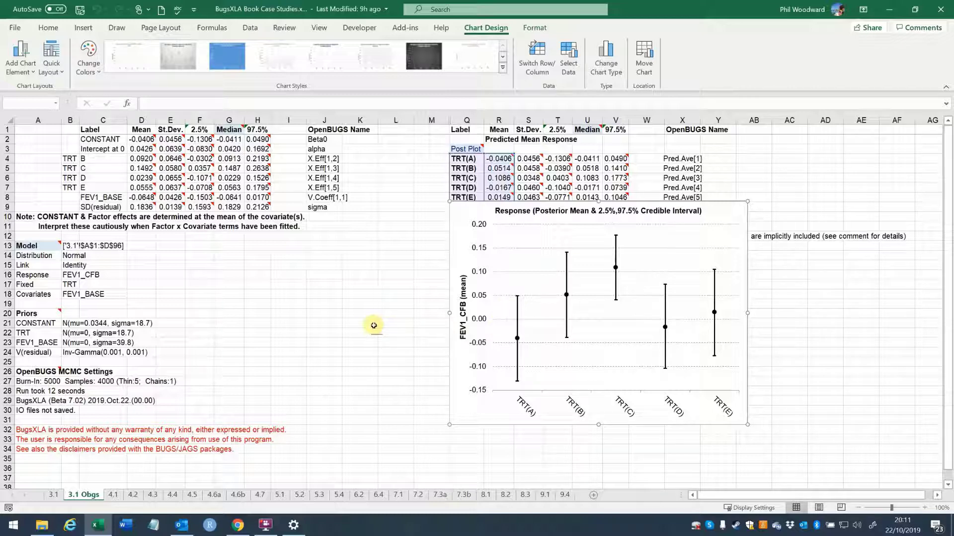
Step: On sheet 3.1, enter the contrasts C(B,C), C(B,*) and C(*,*) in cells F4 to F6 under TRT
key("ctrl+Page_Up")
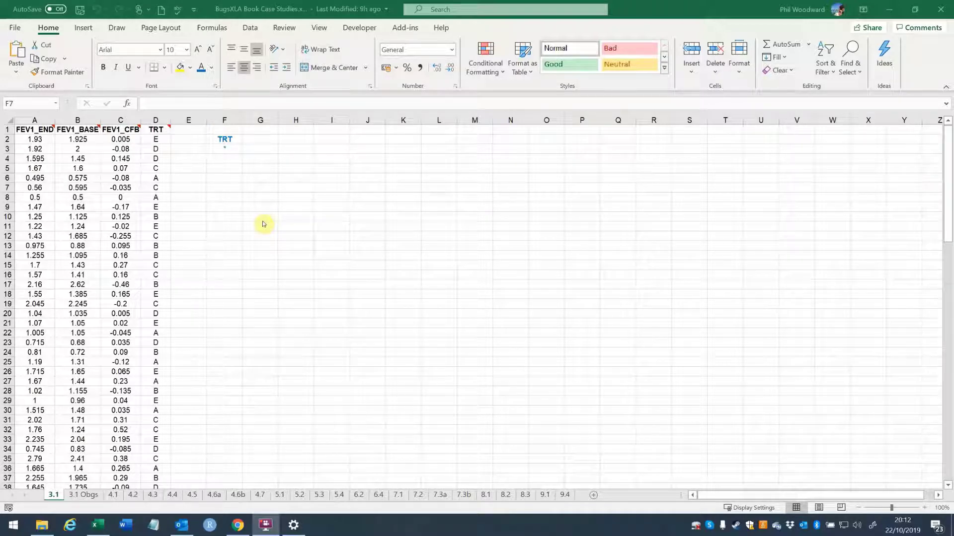
left_click(229, 159)
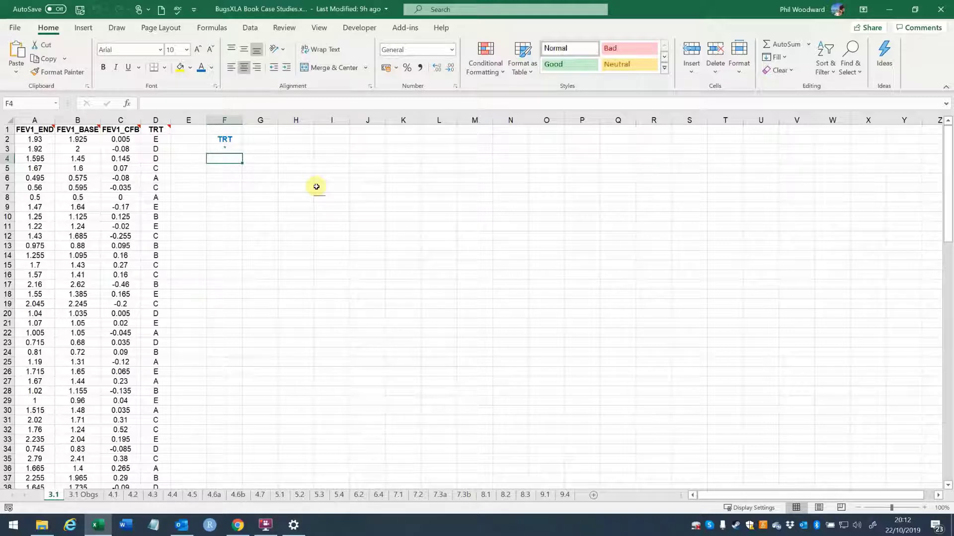
type("C")
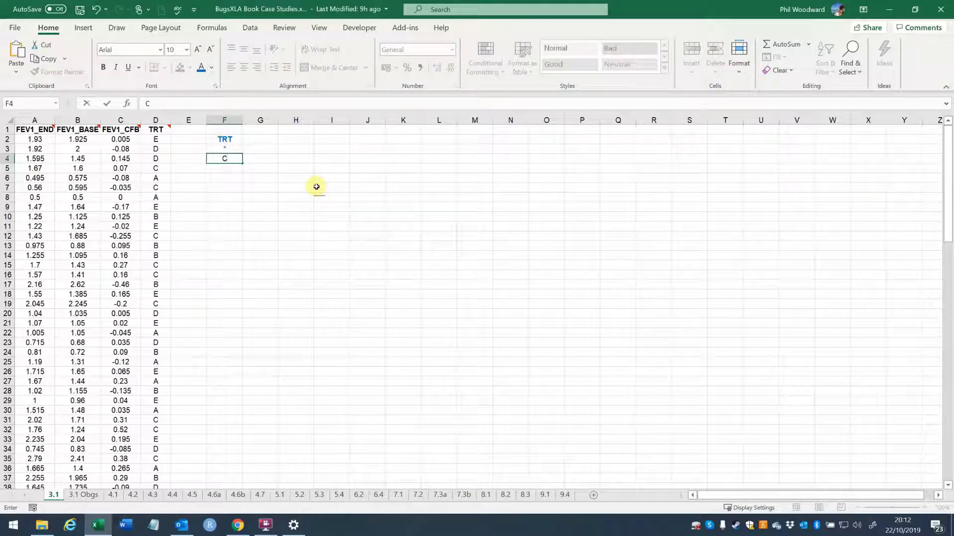
type("(B,C)")
key("Return")
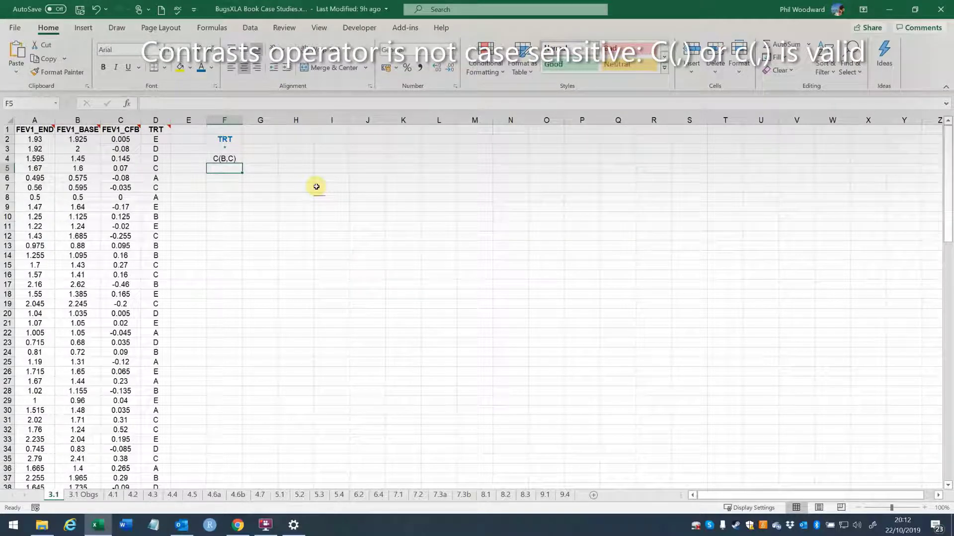
type("c")
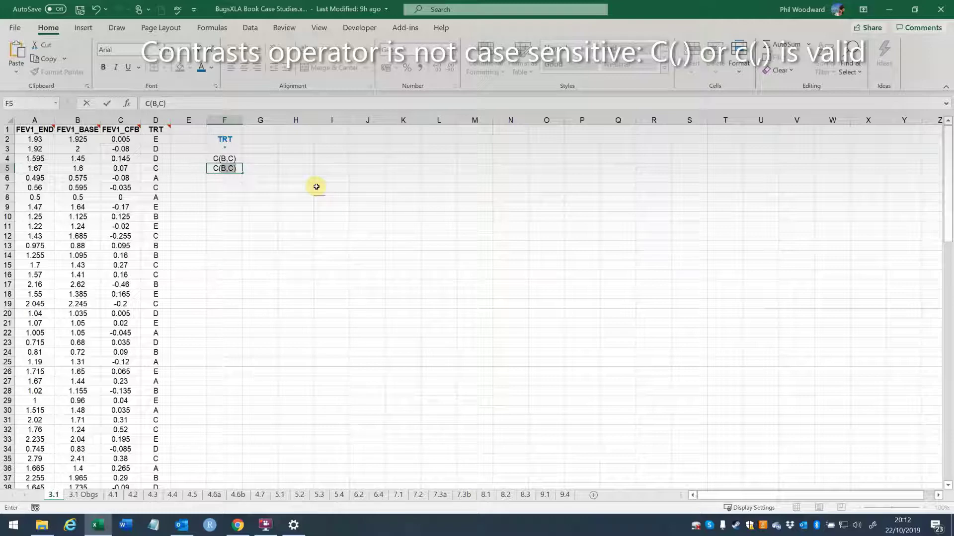
type("(B,*)")
key("Return")
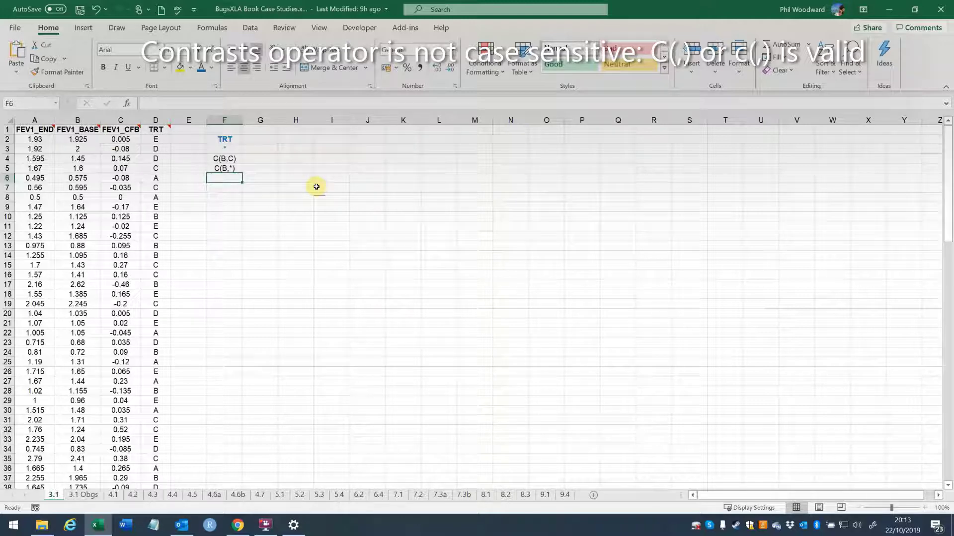
type("C(*,*")
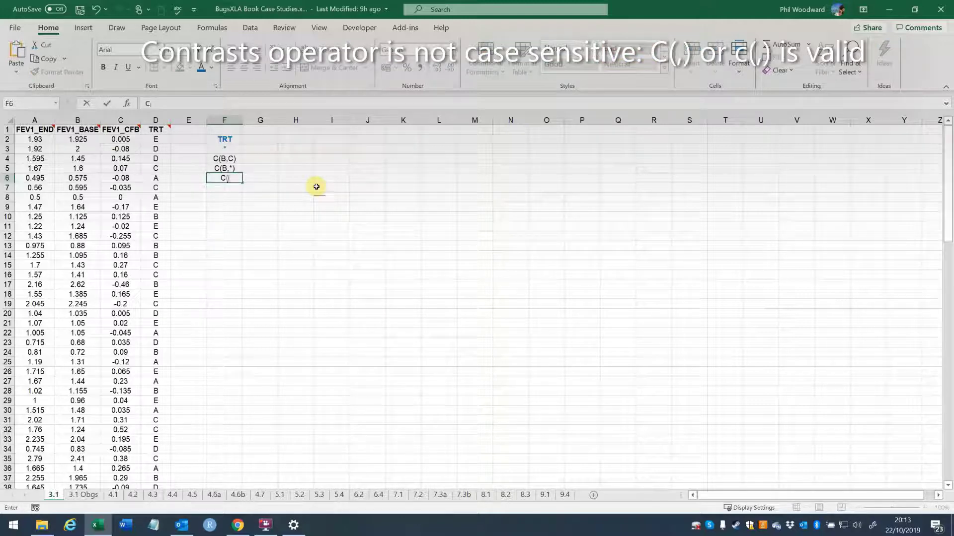
type(")")
key("Return")
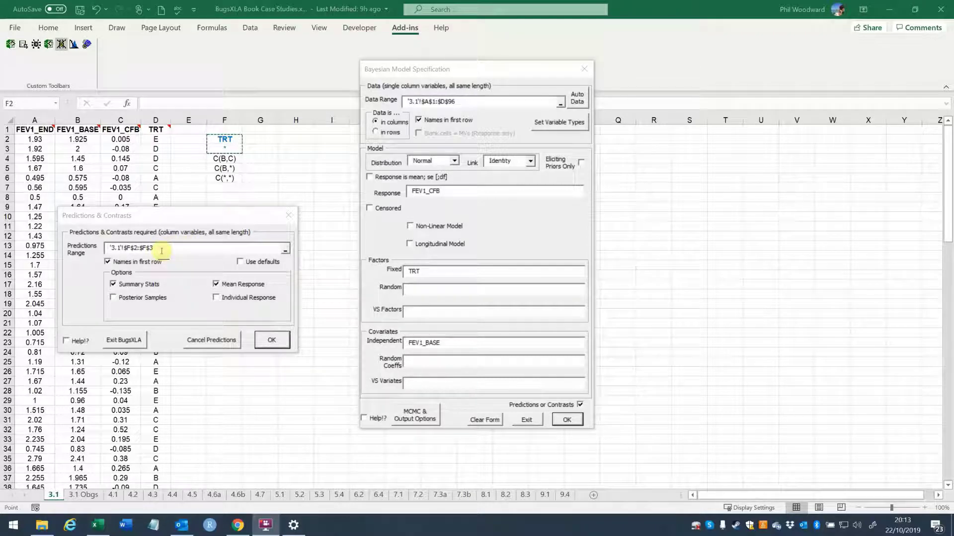
Step: Extend the predictions range to F2:F6 on sheet 3.1 and run the model in OpenBUGS
left_click(162, 250)
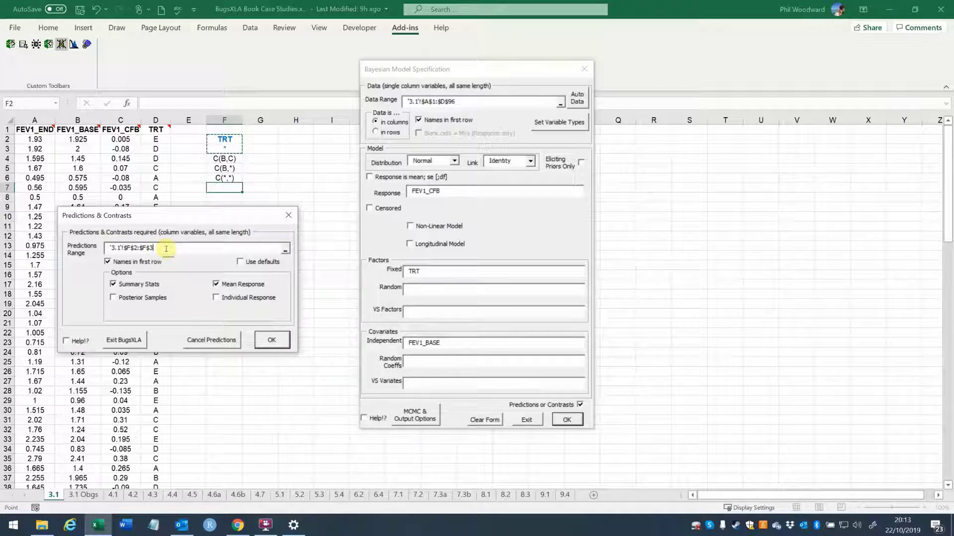
key("BackSpace")
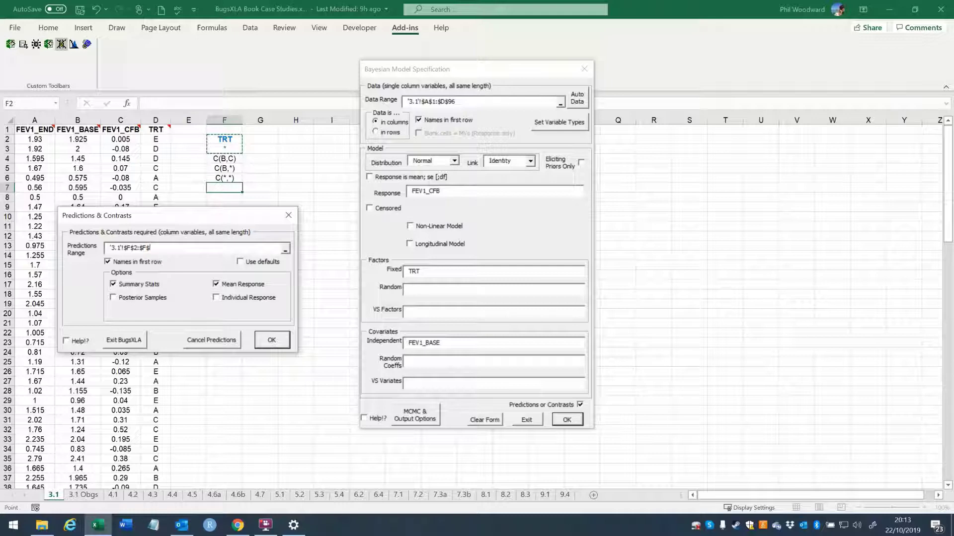
type("6")
left_click(271, 342)
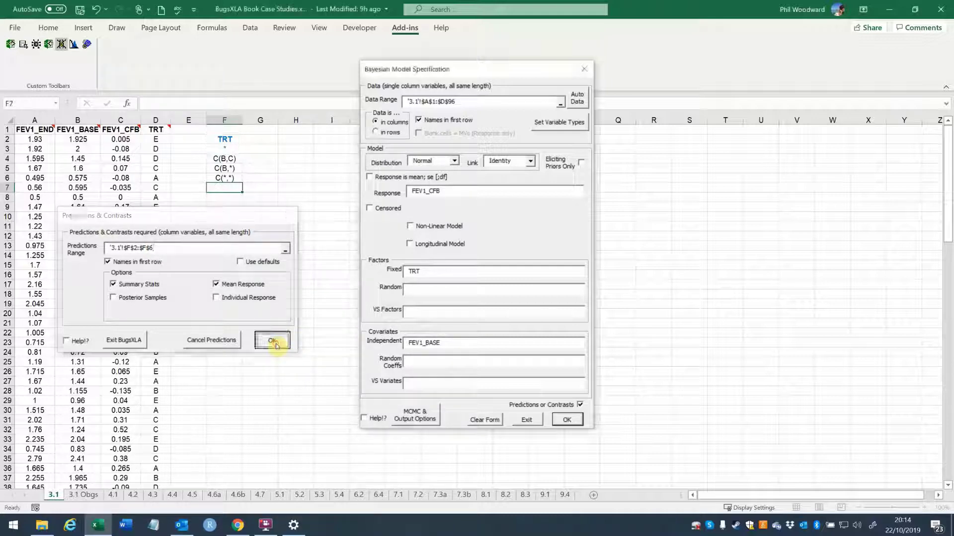
left_click(540, 426)
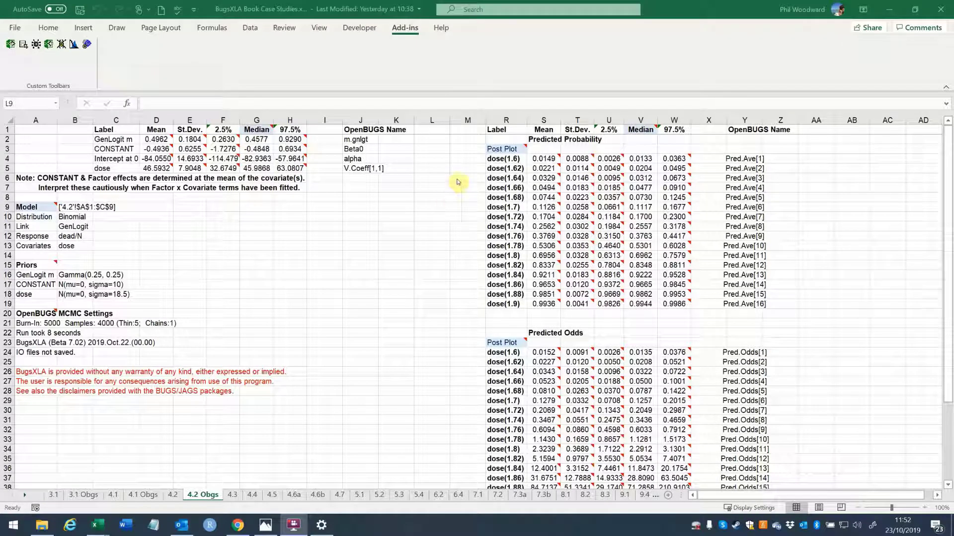
Step: Plot the posterior mean predicted probability of dead against numeric dose from the results on sheet 4.2 Obgs
left_click(504, 149)
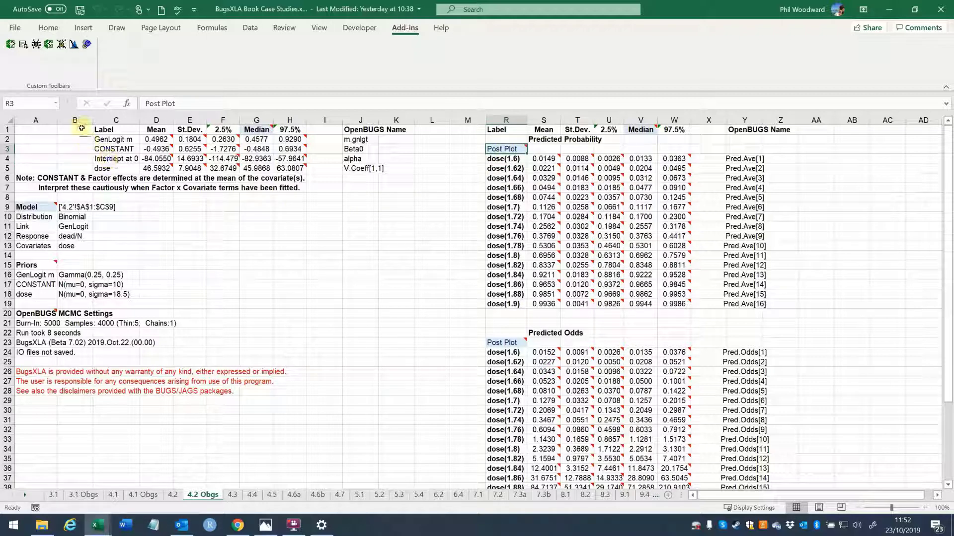
left_click(73, 44)
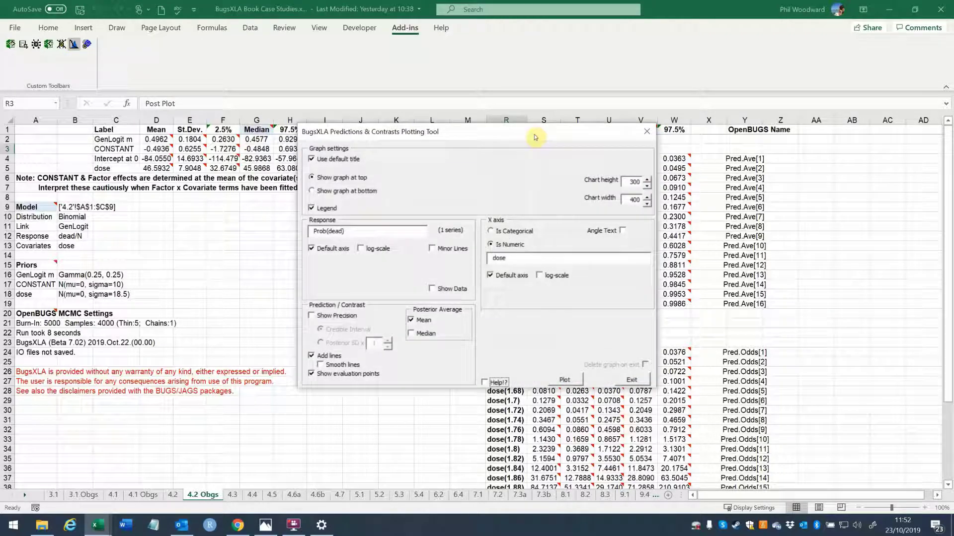
left_click_drag(535, 132, 290, 98)
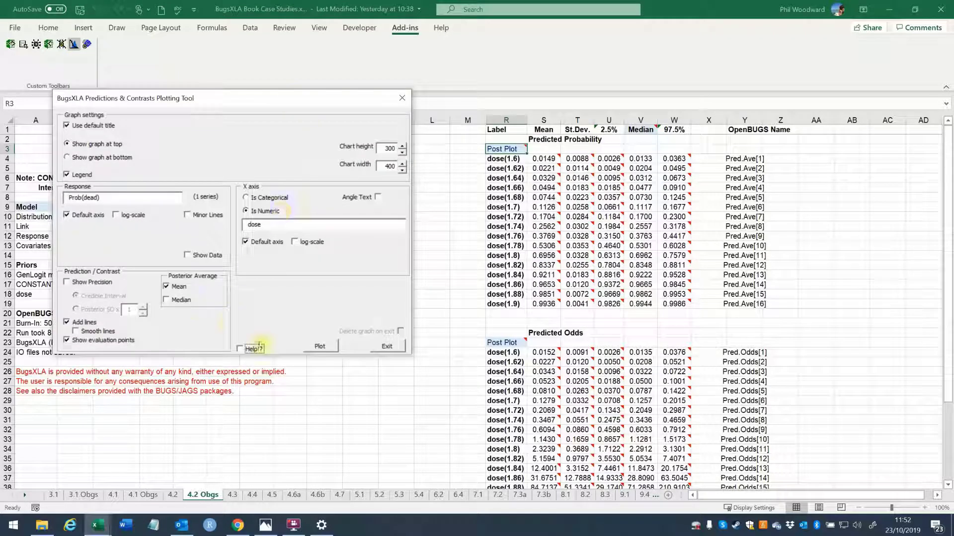
left_click(321, 347)
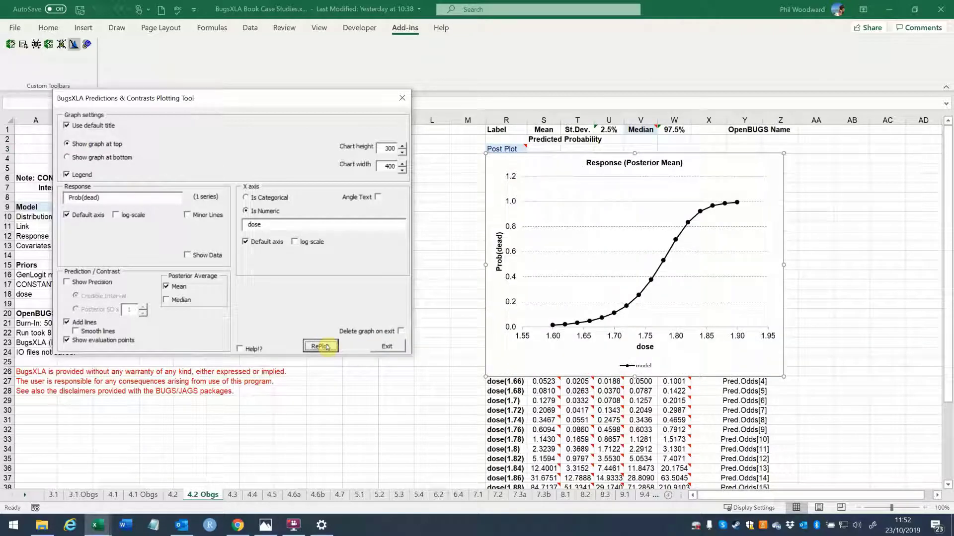
Step: Replot the dose prediction graph with smooth lines, without evaluation points, and with the data shown
left_click(66, 342)
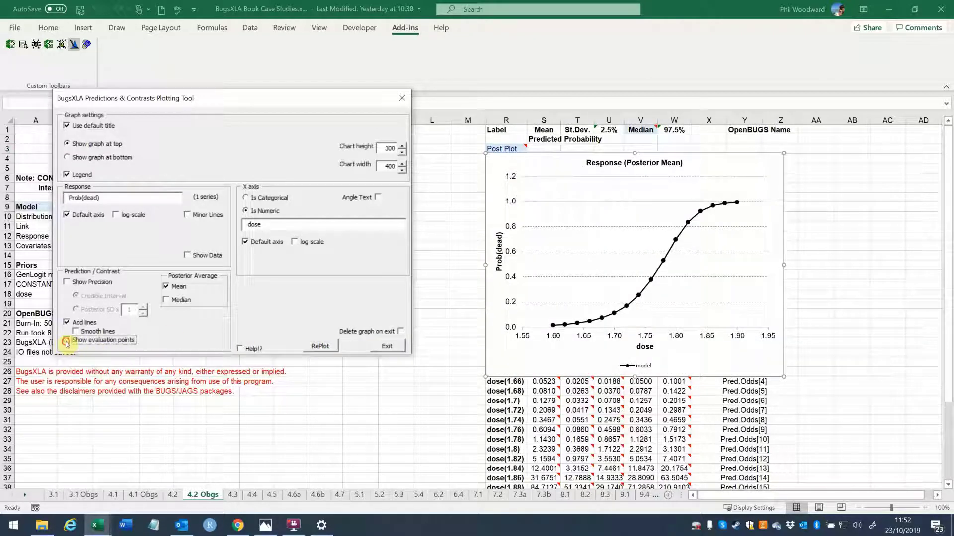
left_click(76, 332)
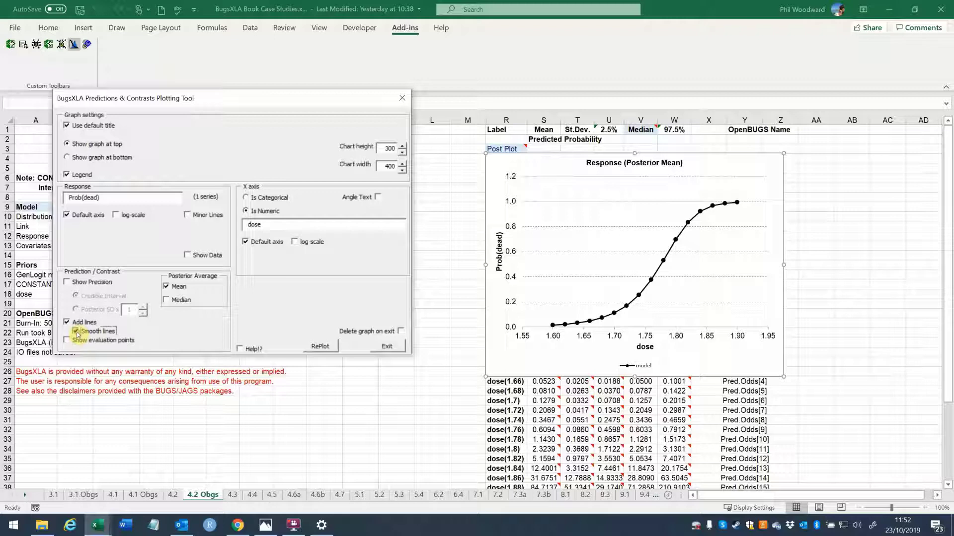
left_click(316, 347)
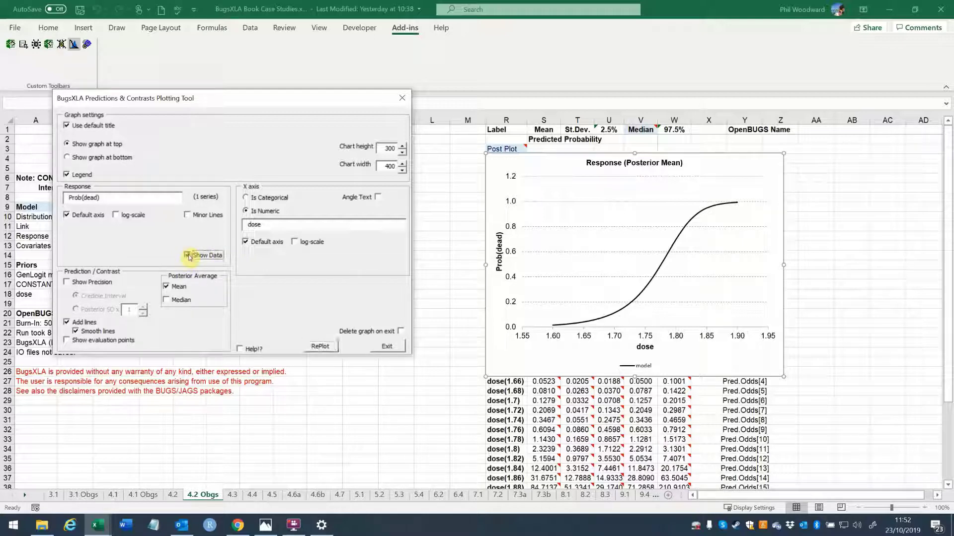
left_click(188, 255)
left_click(319, 347)
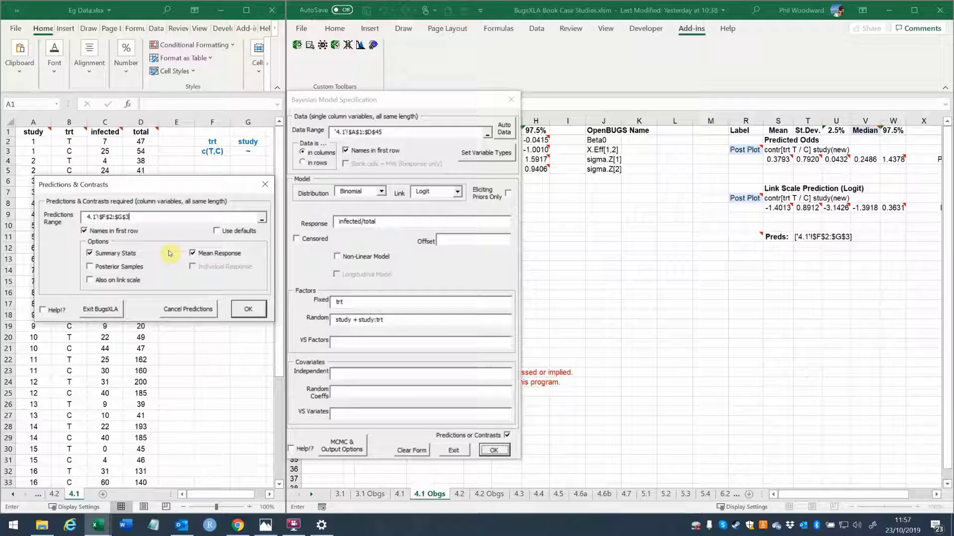
Step: Request the sheet 4.1 predictions also on the link scale, and open the help on the predictions range, moving it clear of the results
left_click(90, 281)
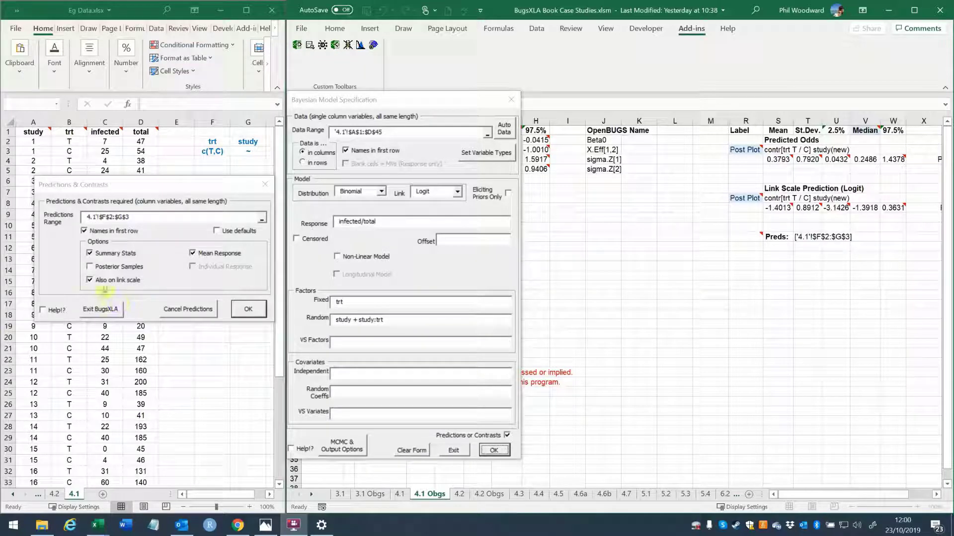
left_click(43, 311)
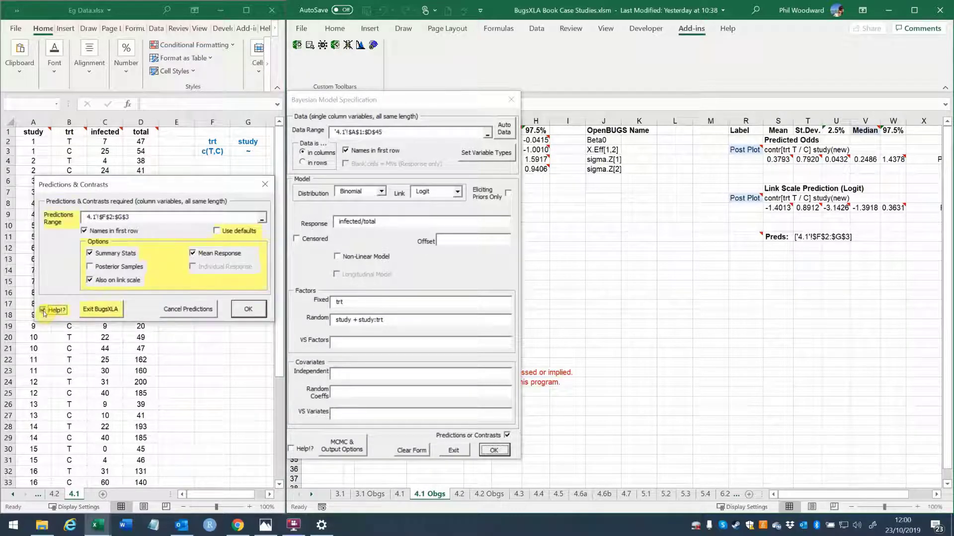
left_click(64, 225)
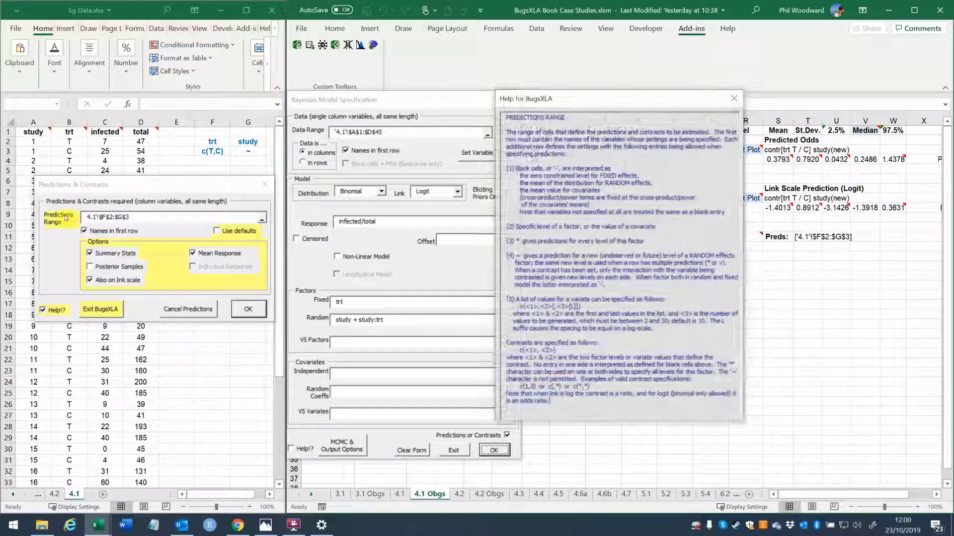
left_click_drag(626, 102, 405, 71)
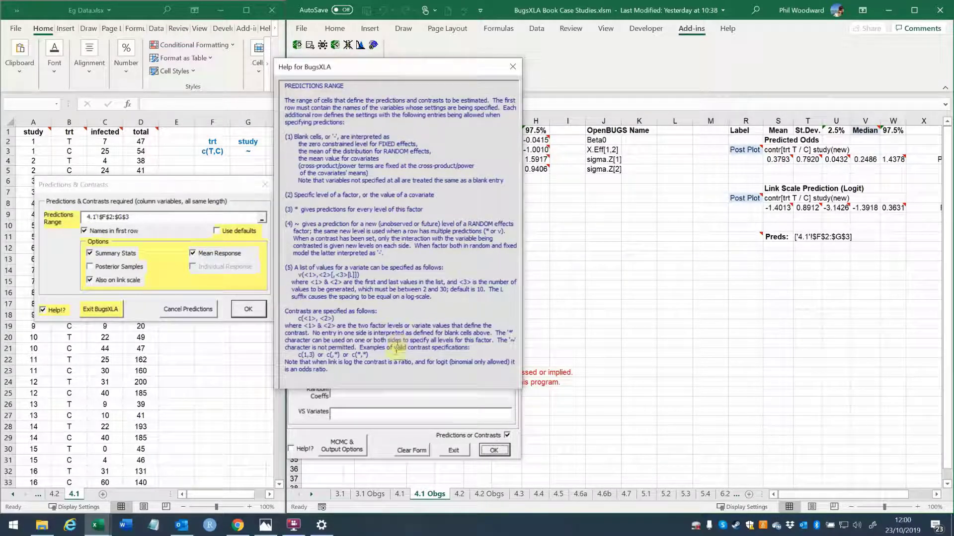